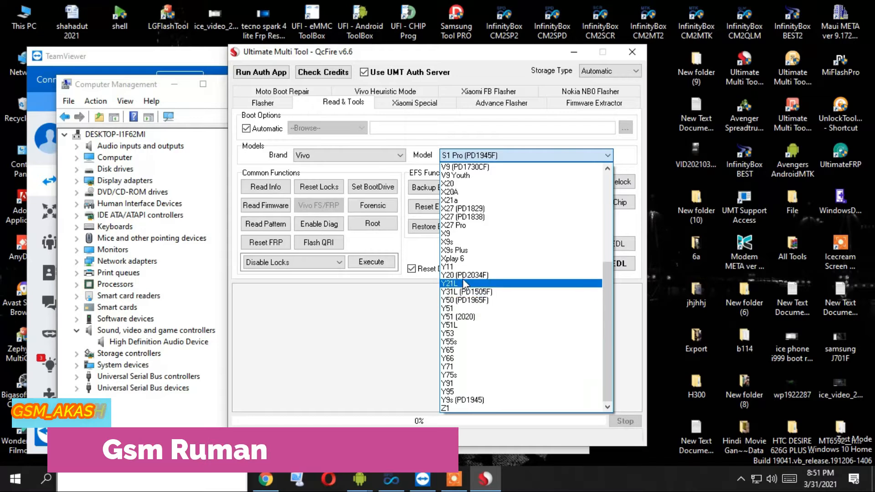
Back up the QCN of the Vivo Y11, refreshing the port list and using the Qualcomm HS-USB Diagnostics 9025 port (COM28).
{"action": "left_click", "coordinate": [457, 267]}
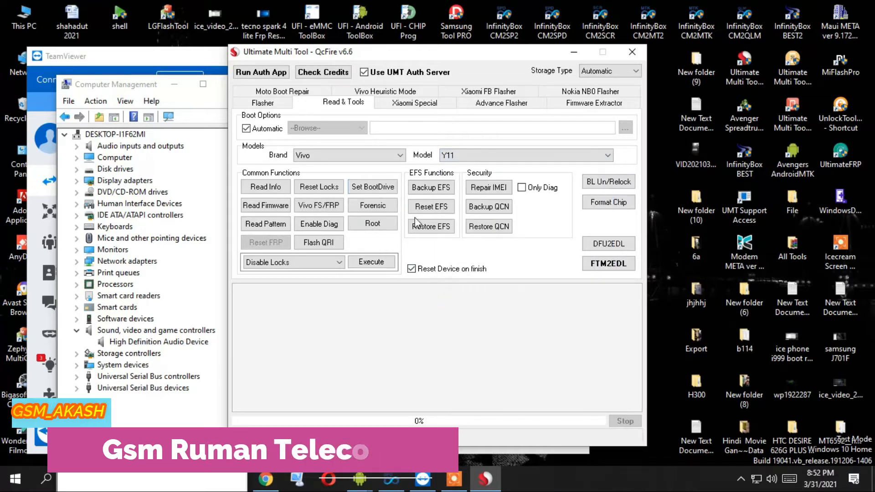
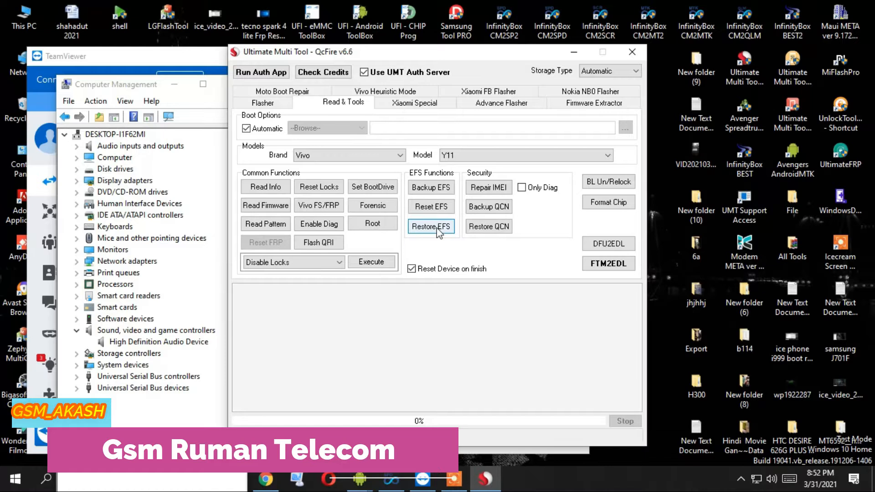
{"action": "left_click", "coordinate": [496, 205]}
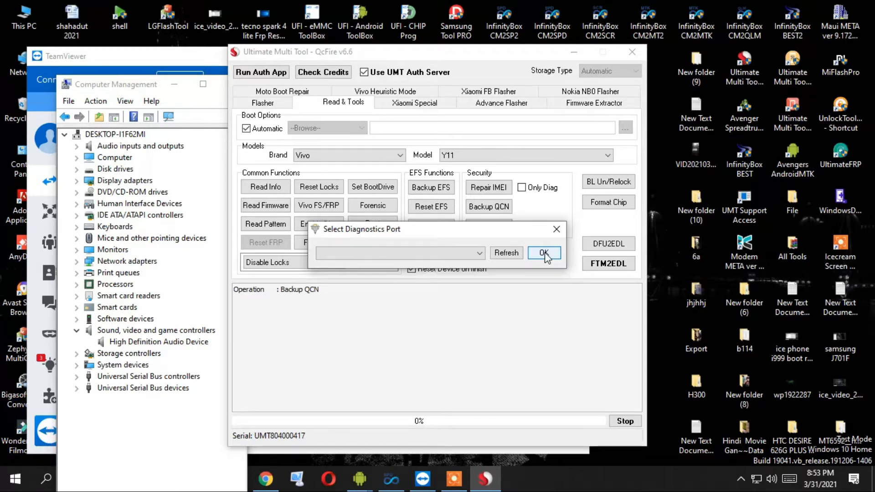
{"action": "left_click", "coordinate": [501, 253]}
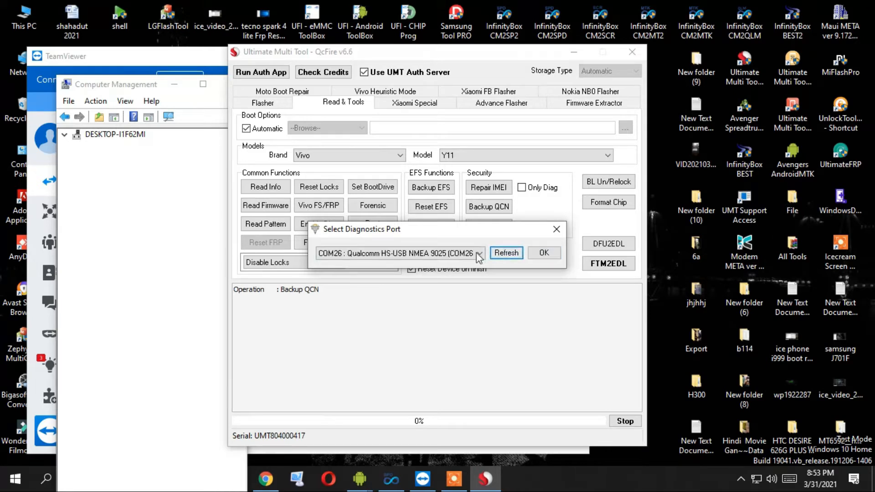
{"action": "left_click", "coordinate": [479, 254]}
{"action": "left_click", "coordinate": [455, 274]}
{"action": "left_click", "coordinate": [543, 252]}
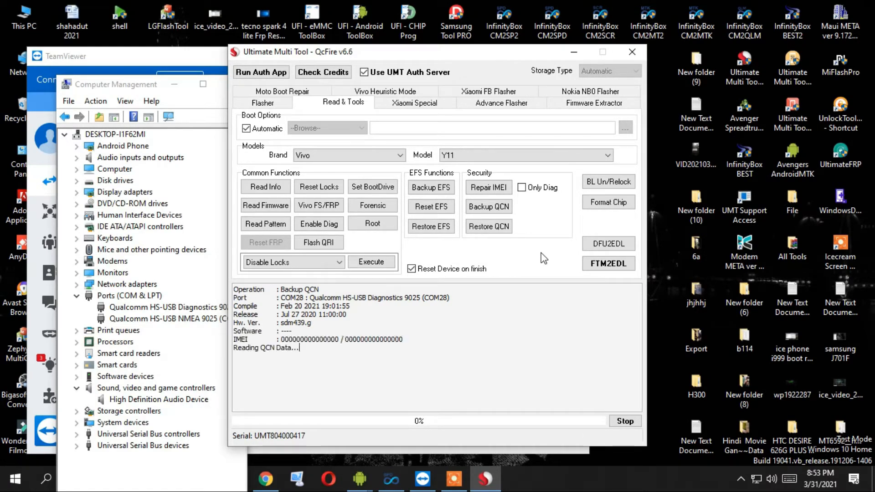
Delete all three firmware folders inside New folder (10) on the desktop.
{"action": "double_click", "coordinate": [696, 214]}
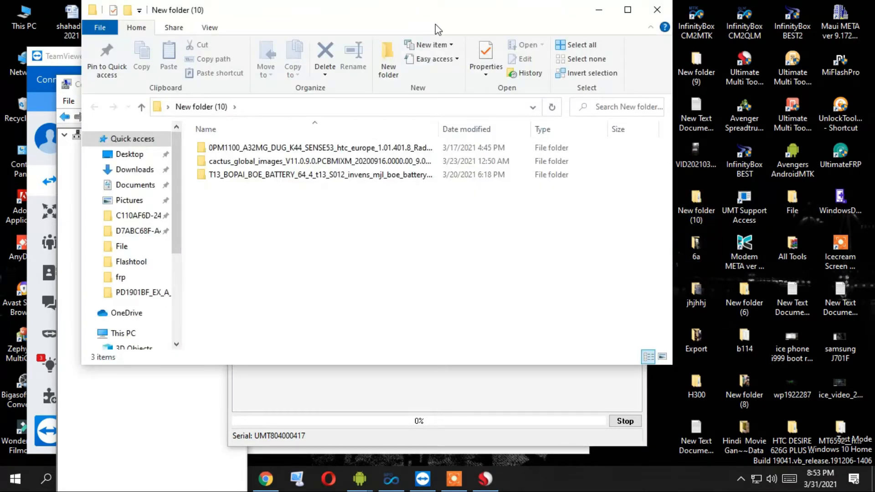
{"action": "left_click_drag", "start_coordinate": [250, 210], "coordinate": [419, 150]}
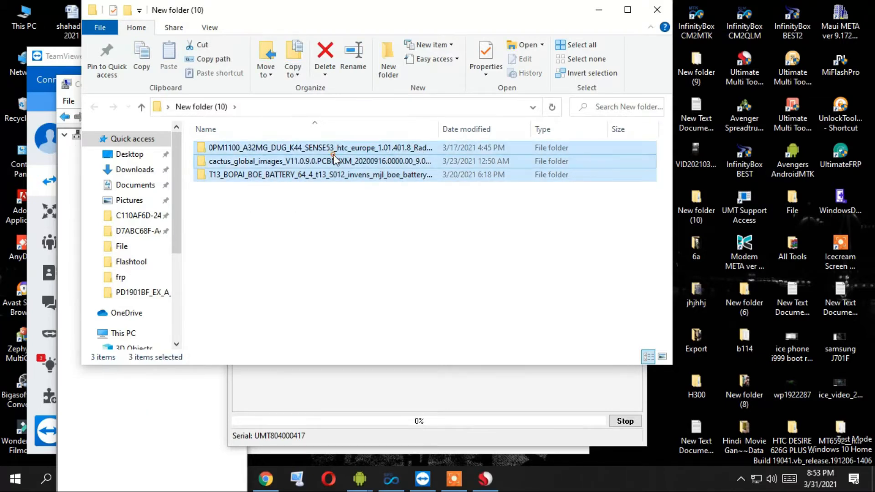
{"action": "right_click", "coordinate": [333, 155]}
{"action": "left_click", "coordinate": [380, 406]}
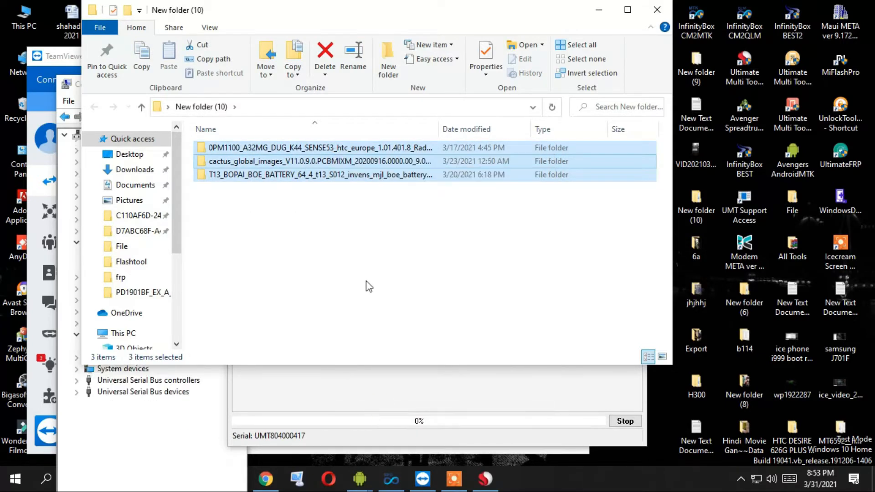
{"action": "left_click", "coordinate": [403, 196]}
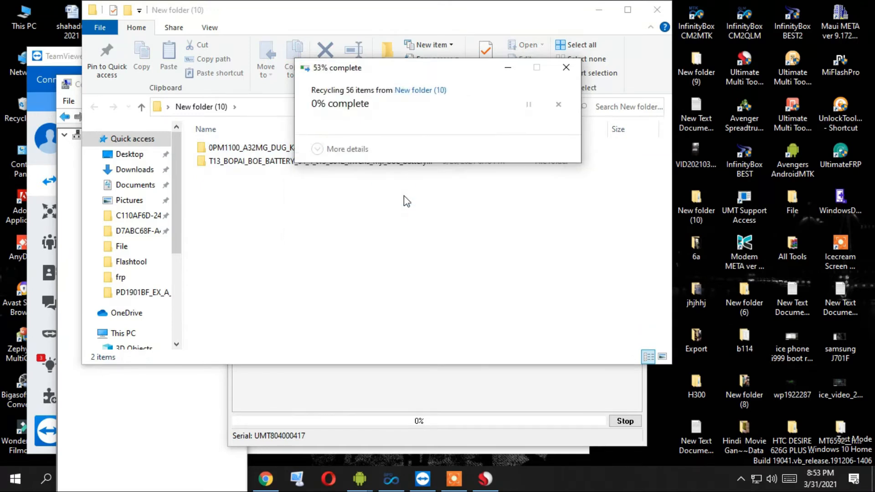
Empty the Recycle Bin, then move the folder window aside and return to Ultimate Multi Tool.
{"action": "right_click", "coordinate": [19, 119]}
{"action": "left_click", "coordinate": [68, 140]}
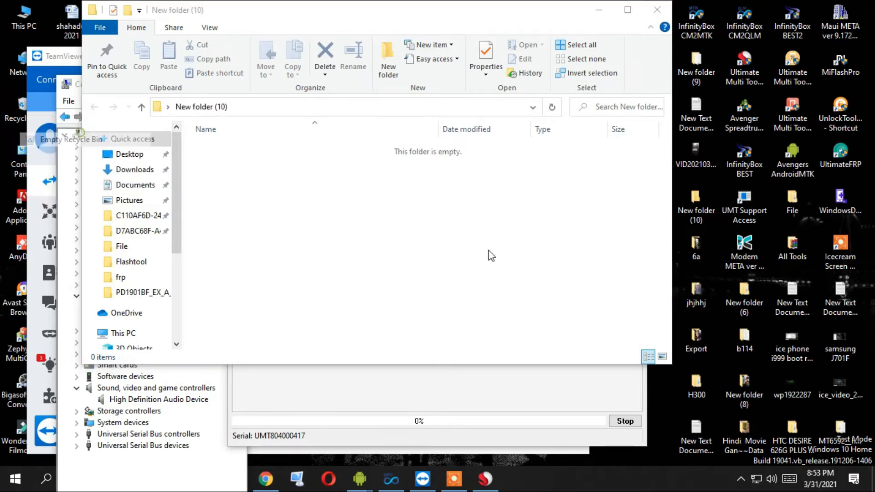
{"action": "left_click", "coordinate": [488, 249]}
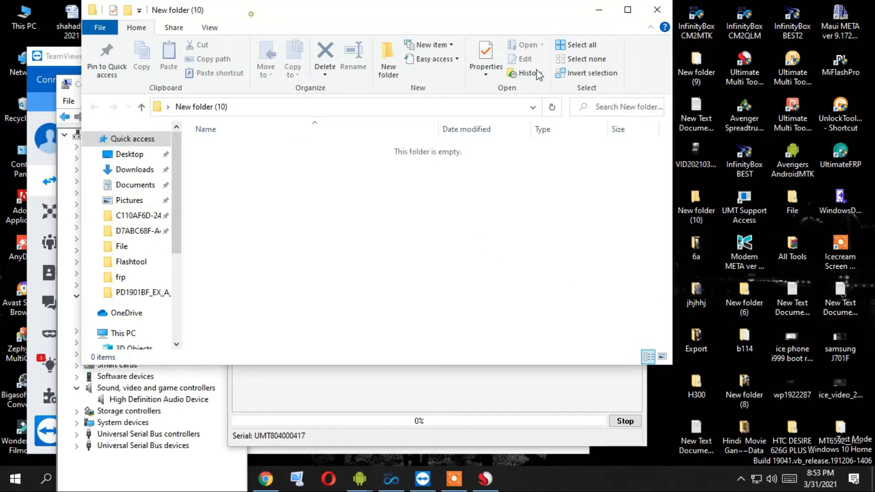
{"action": "left_click_drag", "start_coordinate": [283, 11], "coordinate": [601, 50]}
{"action": "left_click", "coordinate": [380, 75]}
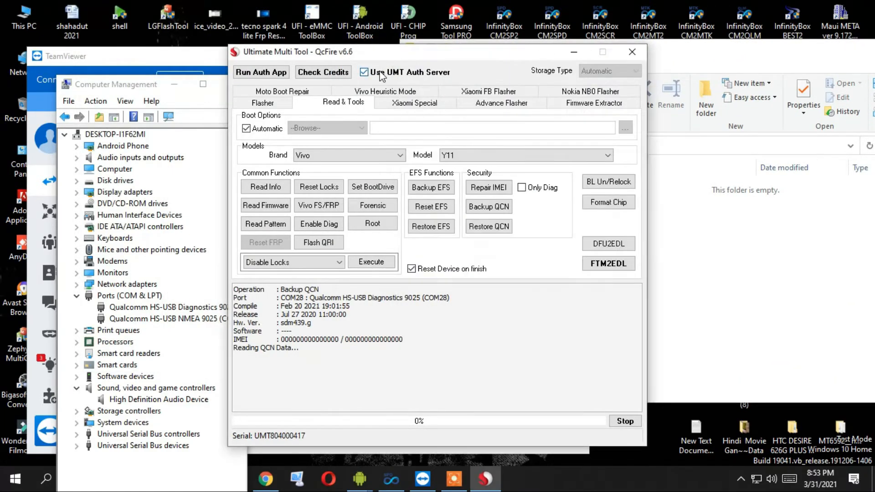
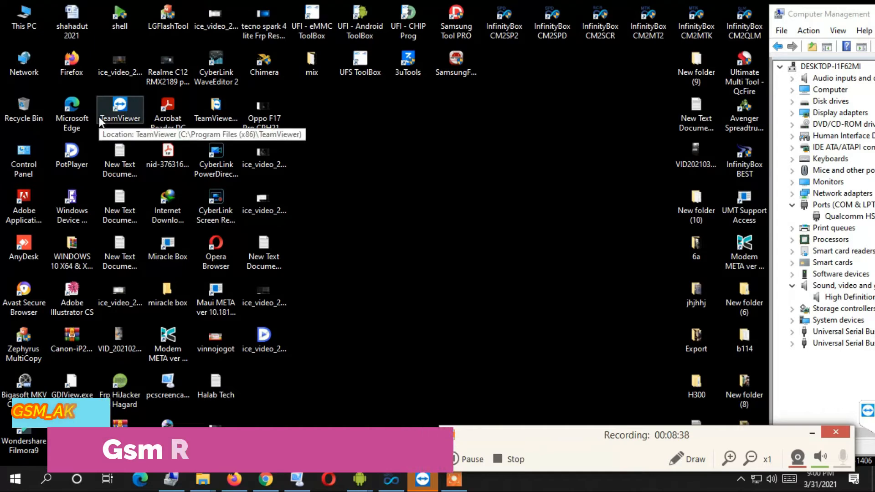
Switch to File Explorer and open the Program Files (x86) folder on Local Disk (C:).
{"action": "double_click", "coordinate": [25, 19]}
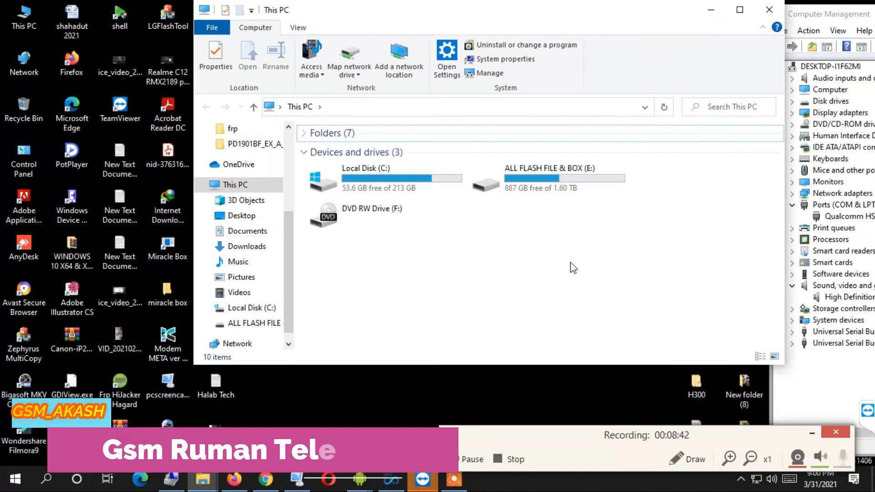
{"action": "double_click", "coordinate": [391, 179]}
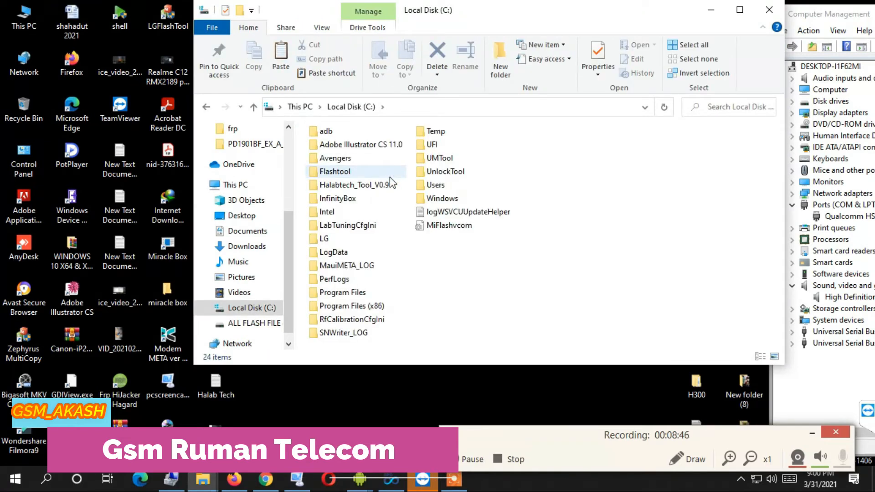
{"action": "left_click", "coordinate": [368, 308]}
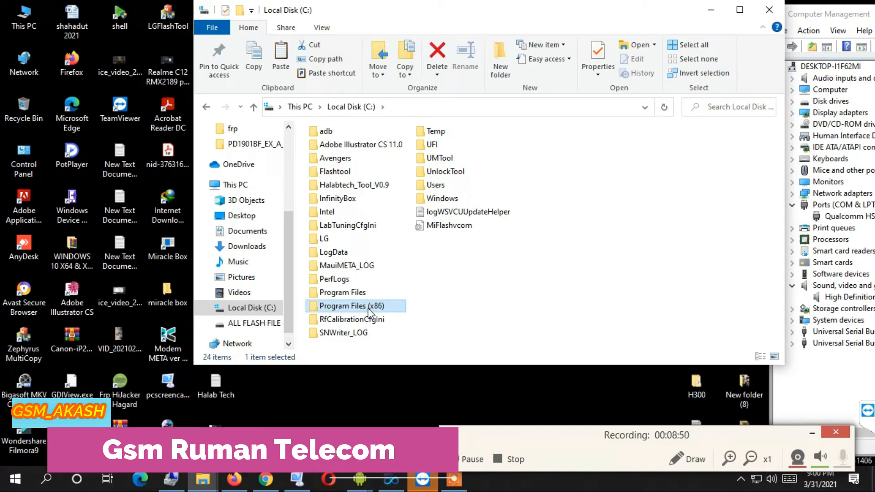
{"action": "double_click", "coordinate": [368, 308]}
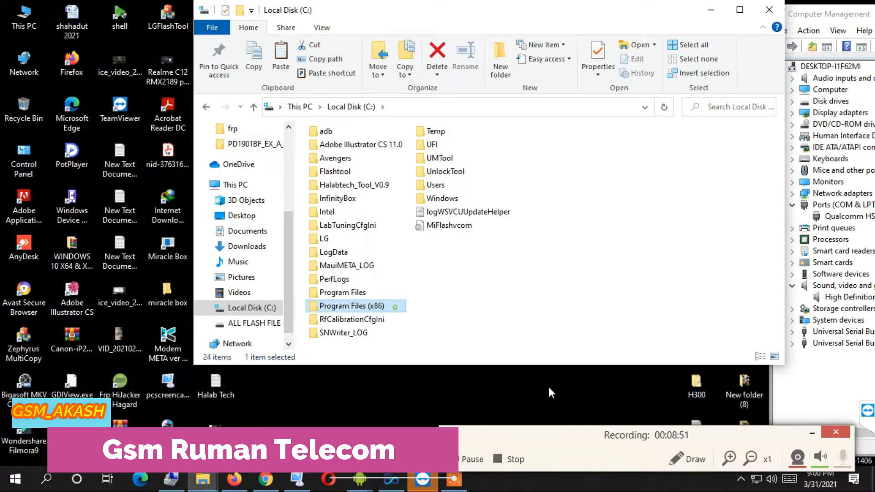
{"action": "right_click", "coordinate": [515, 393]}
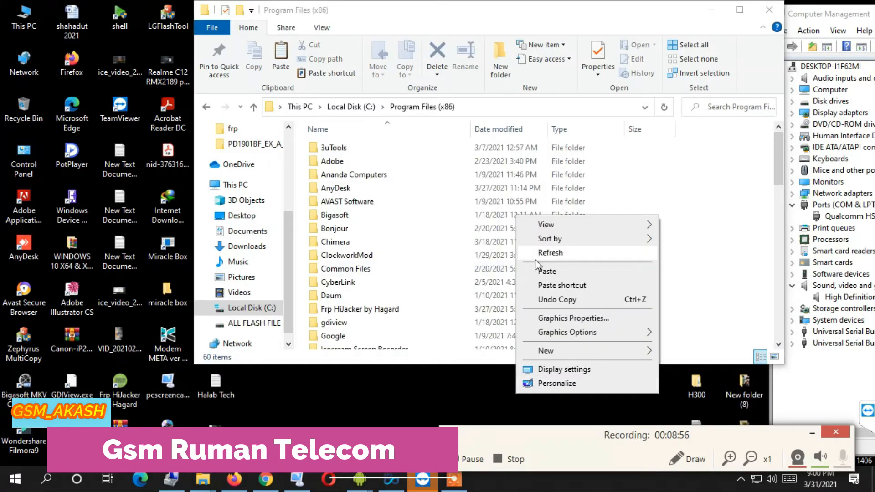
Open the bin folder of QPST inside the Qualcomm folder.
{"action": "left_click", "coordinate": [368, 270]}
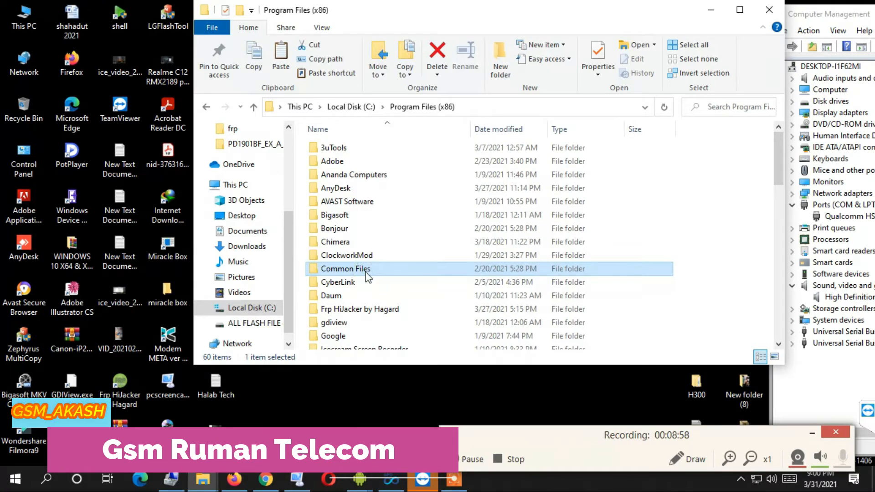
{"action": "key", "text": "q"}
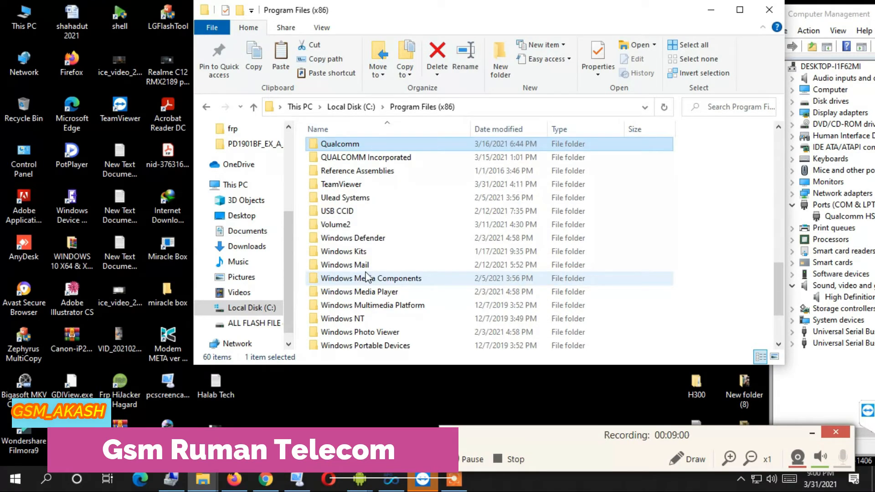
{"action": "double_click", "coordinate": [362, 144]}
{"action": "double_click", "coordinate": [365, 151]}
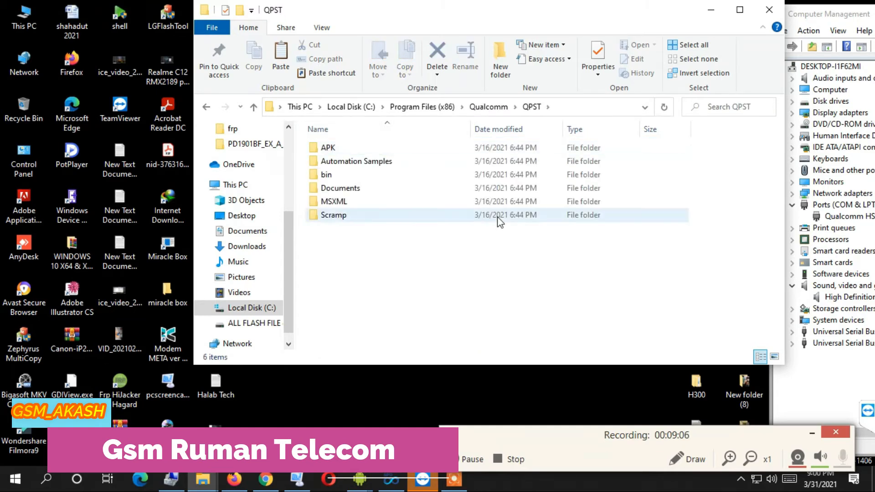
{"action": "left_click", "coordinate": [325, 178]}
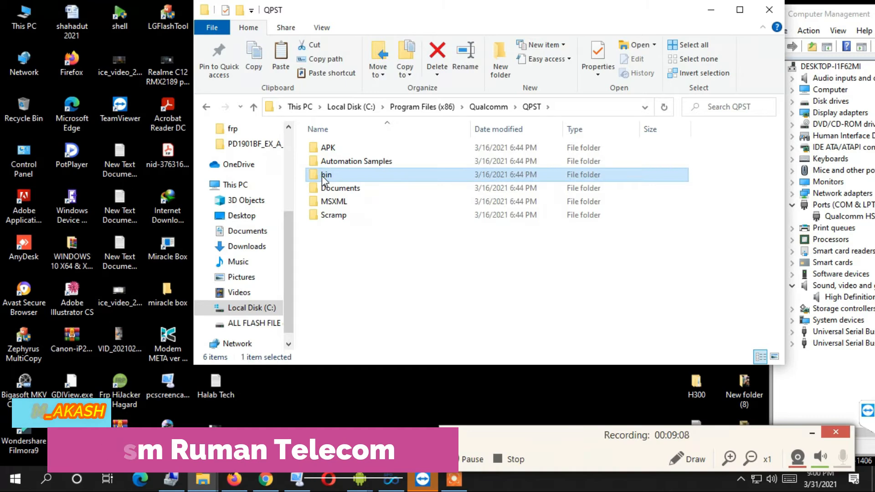
{"action": "double_click", "coordinate": [375, 181]}
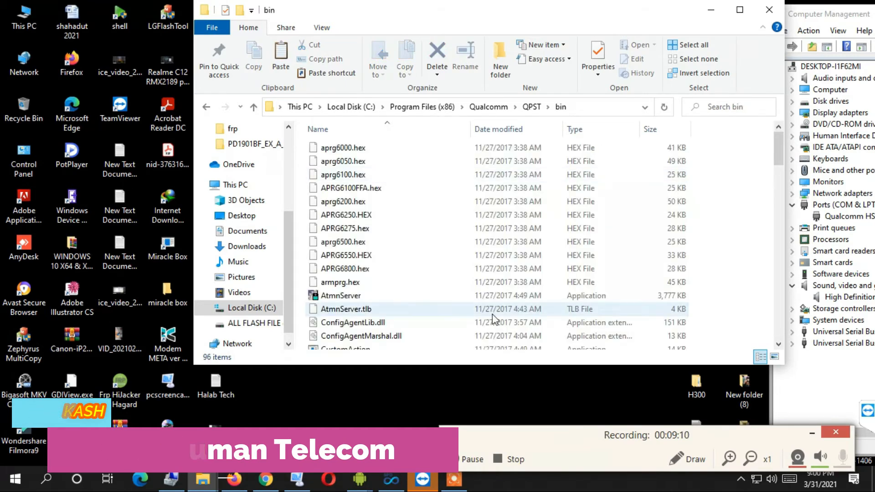
Launch the QFIL application from the QPST bin folder and minimize the recorder and folder windows.
{"action": "scroll", "coordinate": [546, 305], "scroll_direction": "down", "scroll_amount": 5}
{"action": "scroll", "coordinate": [555, 279], "scroll_direction": "down", "scroll_amount": 12}
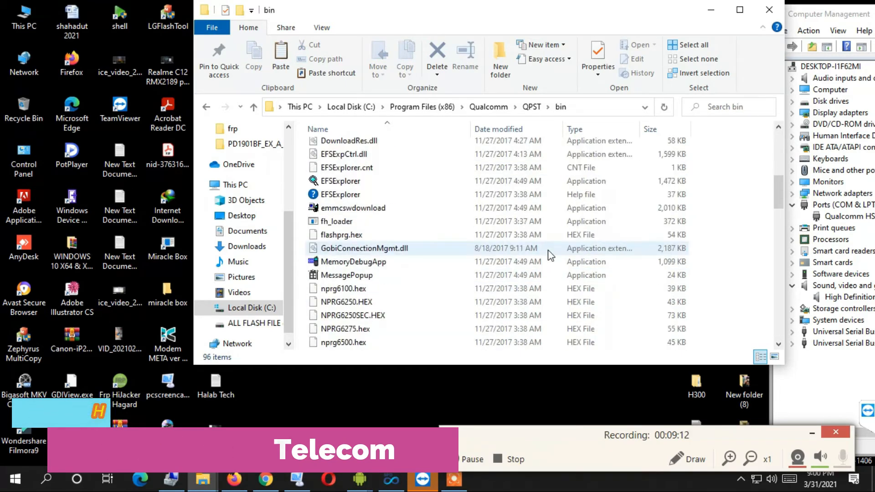
{"action": "scroll", "coordinate": [552, 265], "scroll_direction": "down", "scroll_amount": 6}
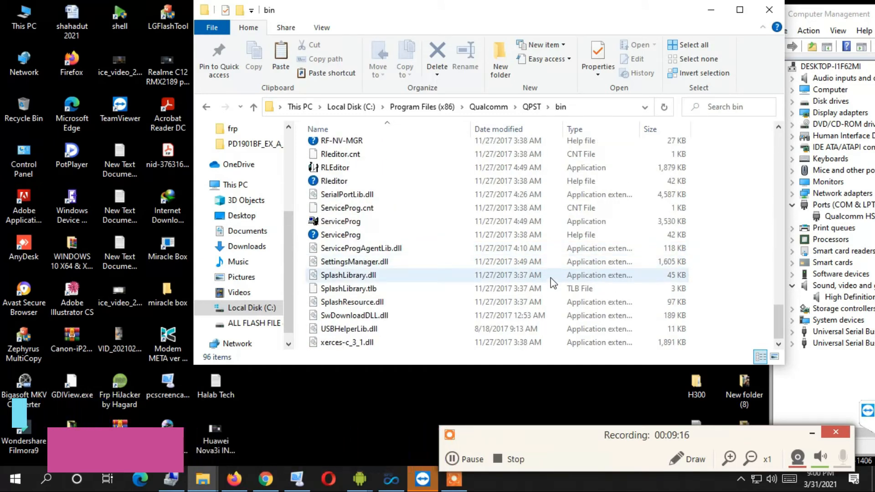
{"action": "scroll", "coordinate": [467, 293], "scroll_direction": "up", "scroll_amount": 3}
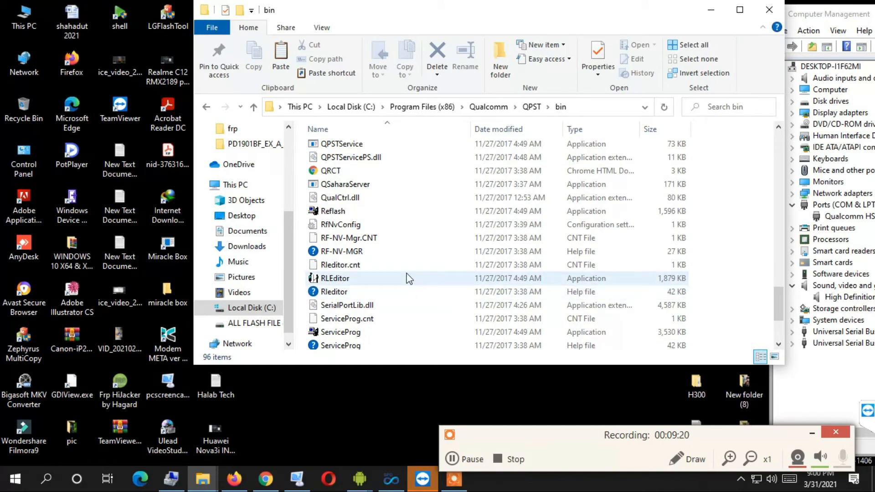
{"action": "left_click_drag", "start_coordinate": [407, 276], "coordinate": [437, 335]}
{"action": "key", "text": "q"}
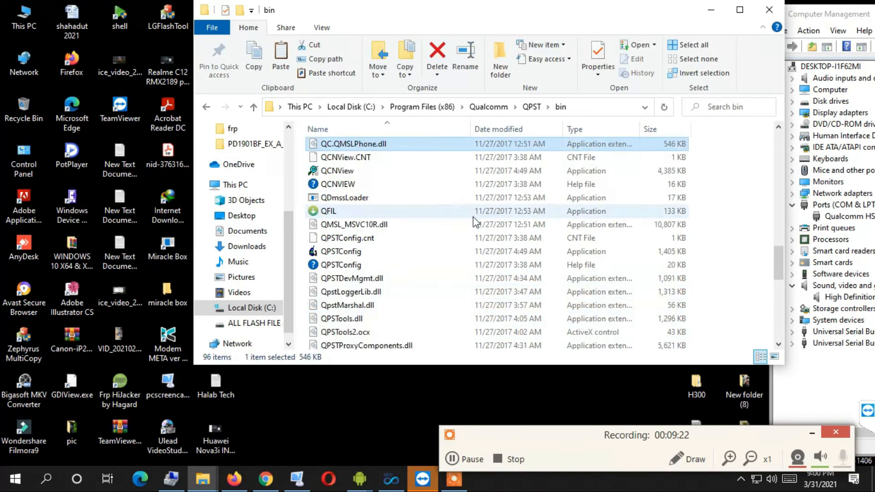
{"action": "left_click", "coordinate": [473, 217]}
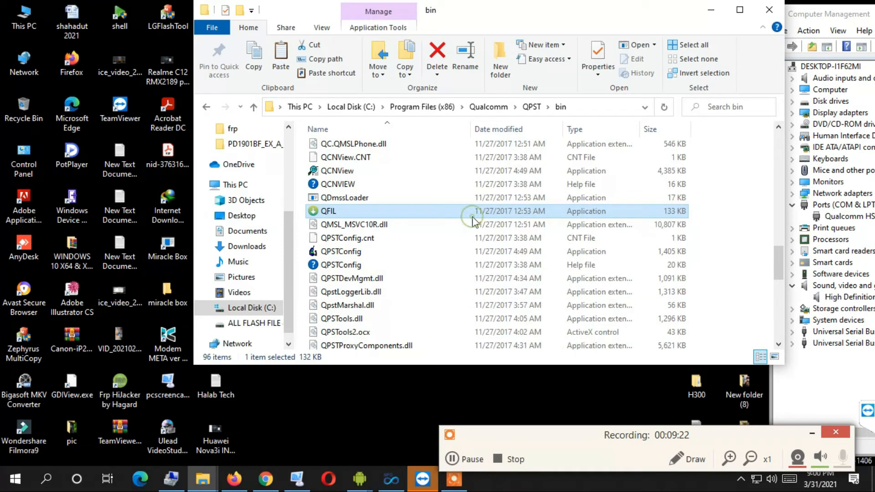
{"action": "double_click", "coordinate": [444, 213]}
{"action": "left_click", "coordinate": [812, 436]}
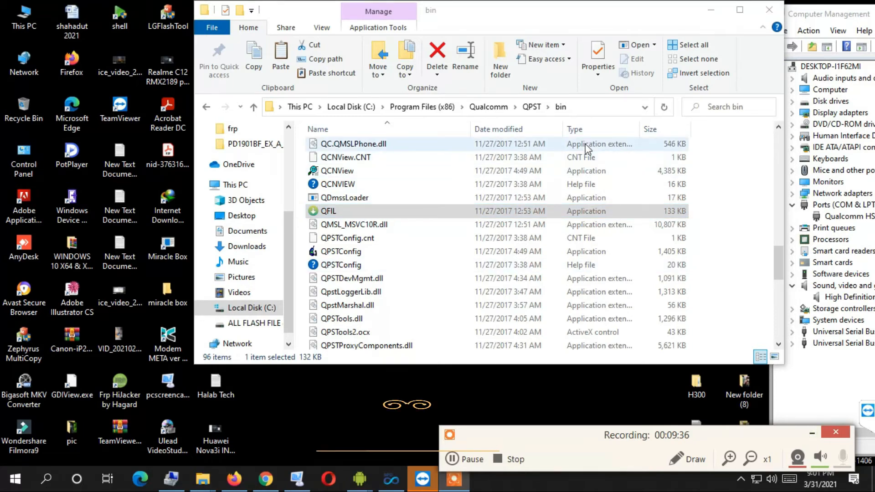
{"action": "left_click", "coordinate": [710, 10]}
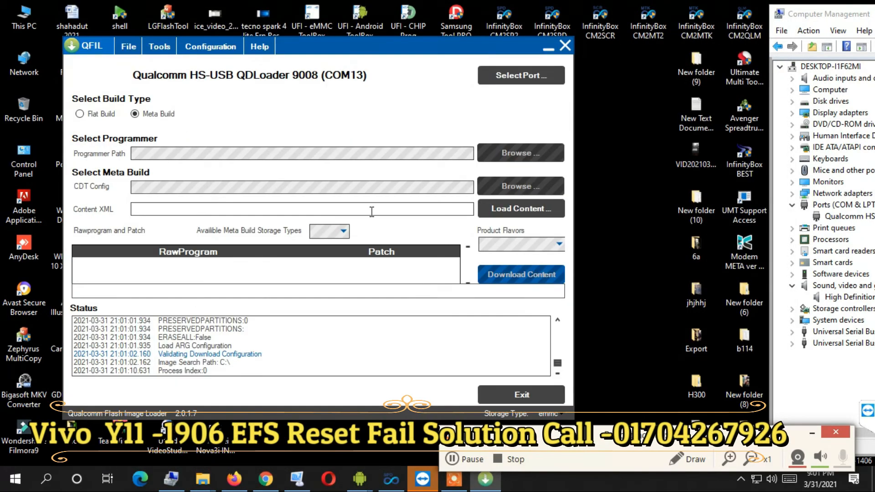
Copy the folder path of Y11 Remote Repair Files from the desktop and switch to QFIL.
{"action": "mouse_move", "coordinate": [359, 479]}
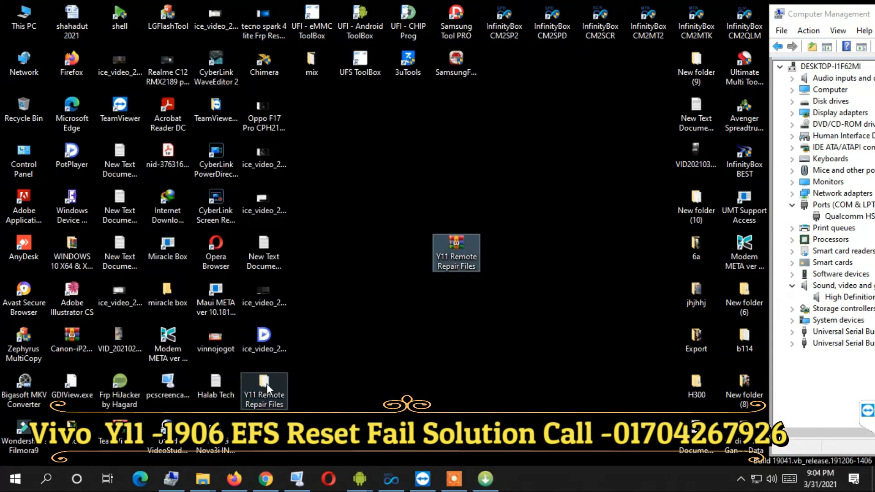
{"action": "double_click", "coordinate": [267, 385]}
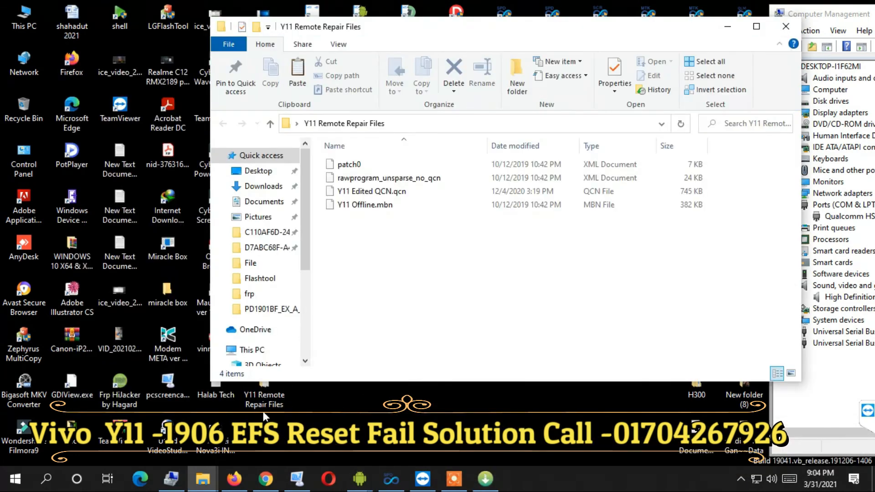
{"action": "left_click_drag", "start_coordinate": [410, 311], "coordinate": [347, 176]}
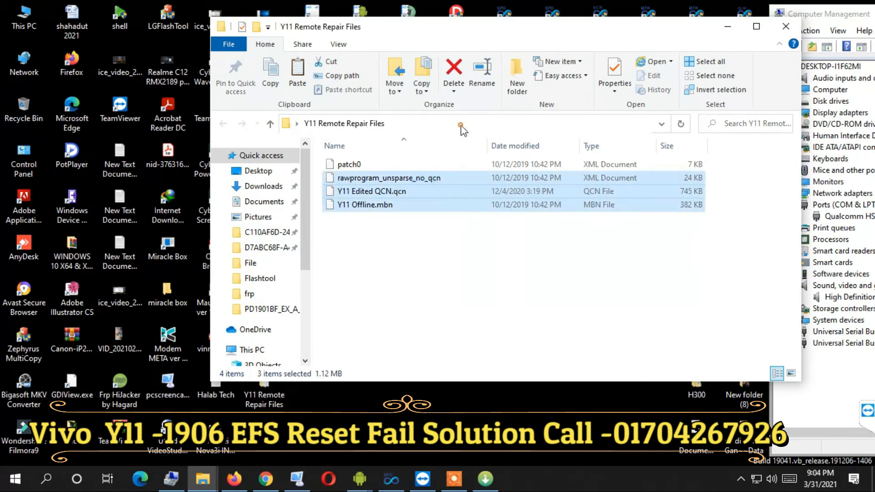
{"action": "left_click", "coordinate": [461, 125]}
{"action": "right_click", "coordinate": [461, 125]}
{"action": "left_click", "coordinate": [497, 166]}
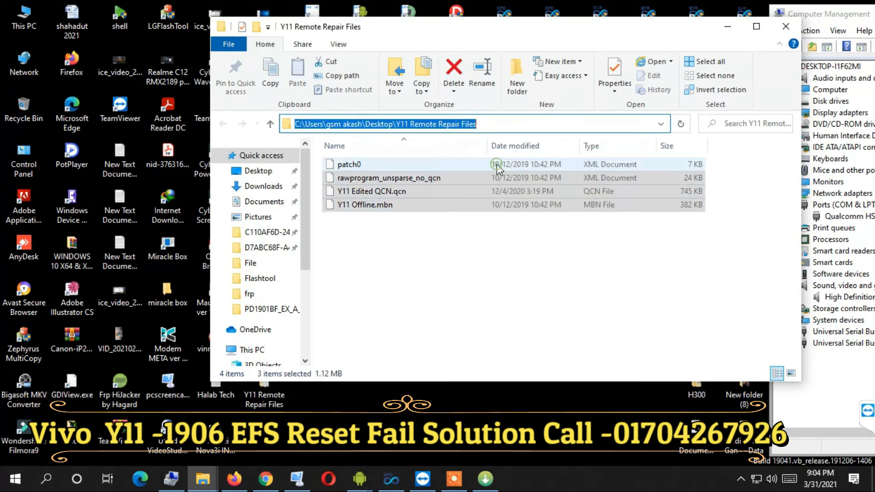
{"action": "left_click", "coordinate": [485, 478]}
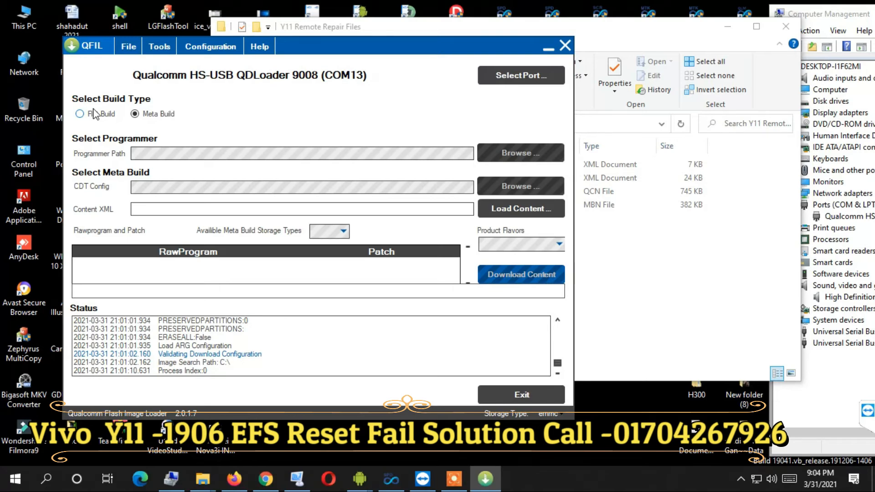
Set the build type to Flat Build and load Y11 Offline.mbn from the Y11 Remote Repair Files folder as the programmer.
{"action": "left_click", "coordinate": [94, 114]}
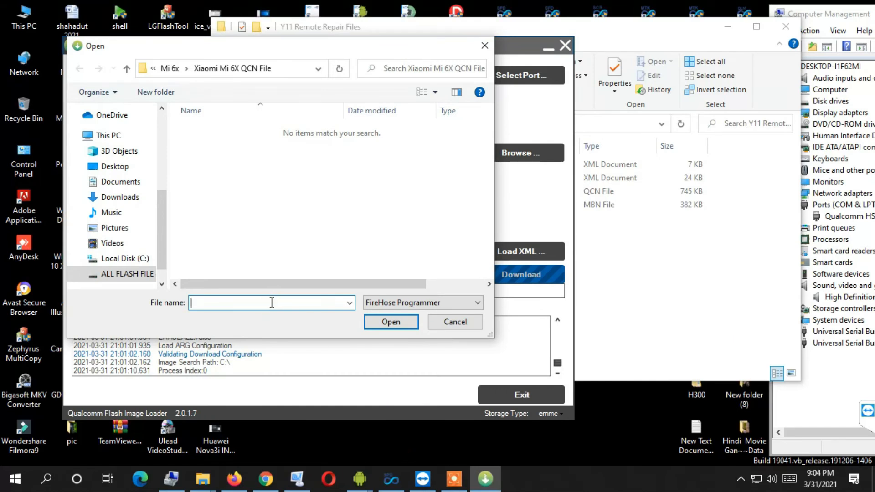
{"action": "key", "text": "ctrl+v"}
{"action": "key", "text": "Return"}
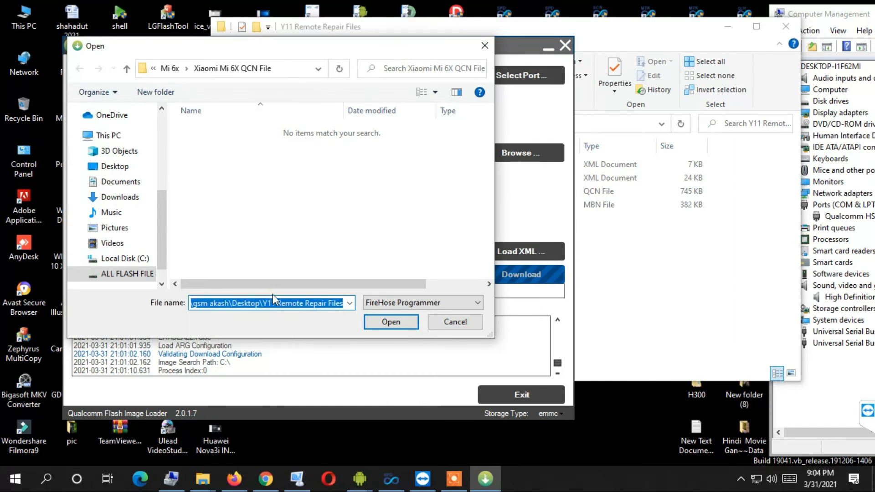
{"action": "left_click", "coordinate": [409, 307]}
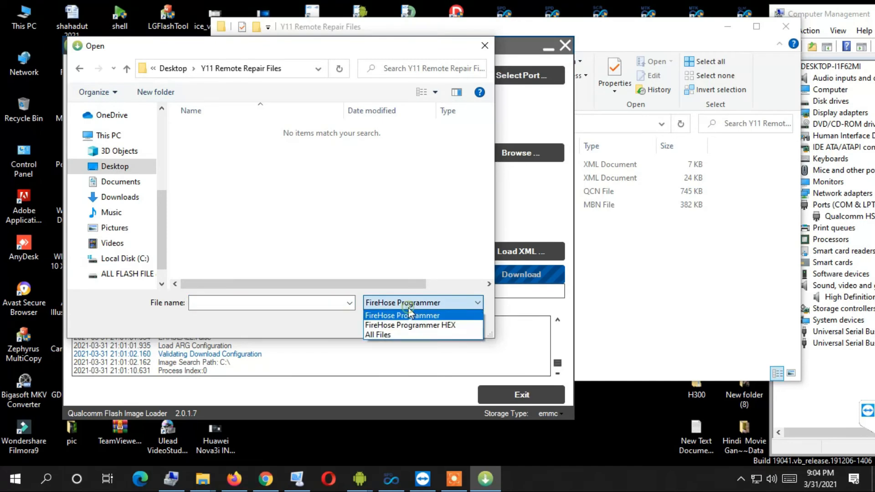
{"action": "left_click", "coordinate": [396, 334]}
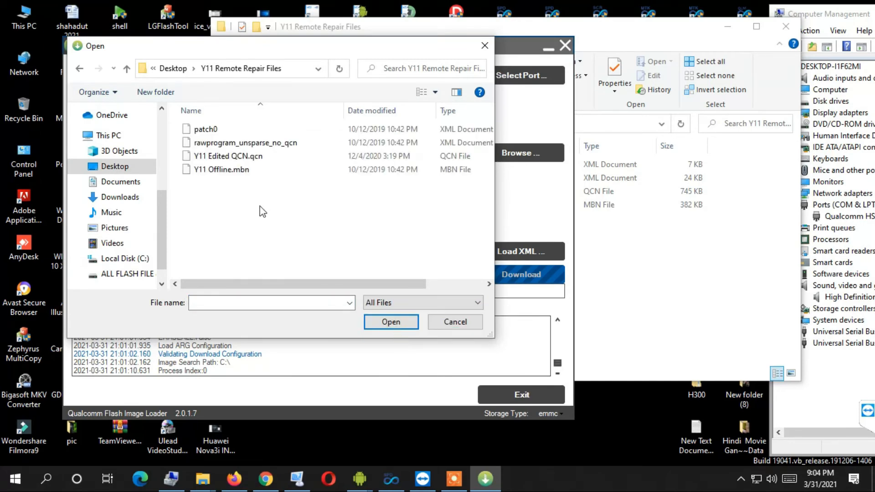
{"action": "left_click", "coordinate": [228, 172]}
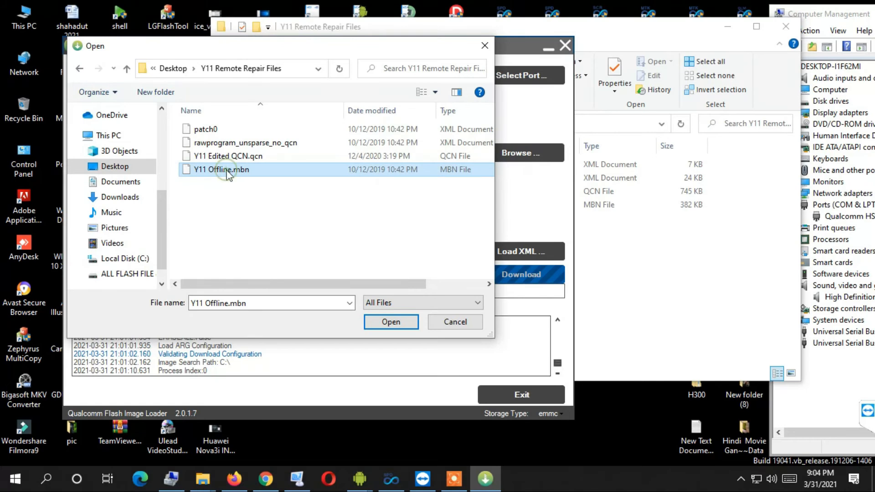
{"action": "left_click", "coordinate": [391, 322]}
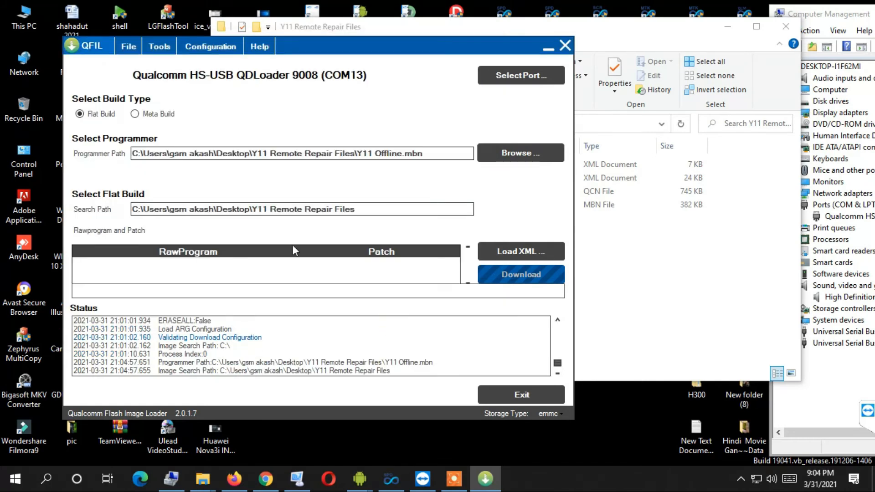
Load rawprogram_unsparse_no_qcn as the RawProgram file and select patch0 as the patch file.
{"action": "left_click", "coordinate": [507, 254]}
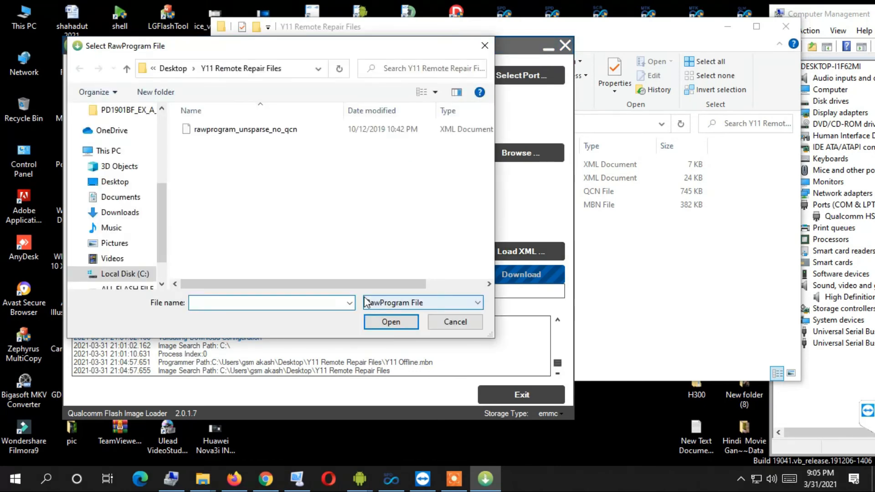
{"action": "left_click", "coordinate": [225, 131]}
{"action": "left_click", "coordinate": [391, 321]}
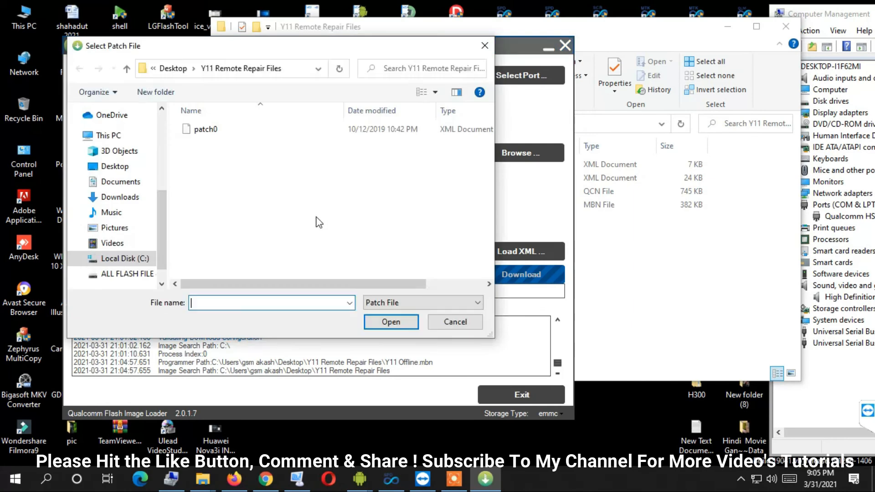
{"action": "left_click", "coordinate": [203, 131]}
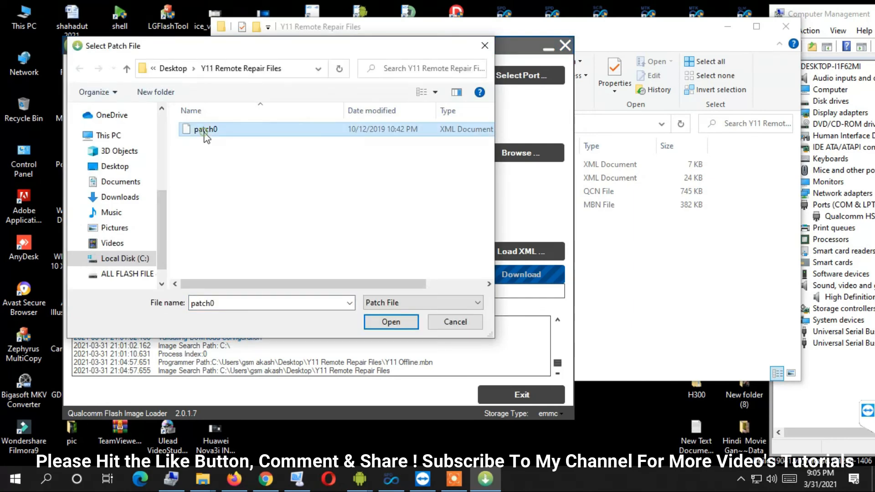